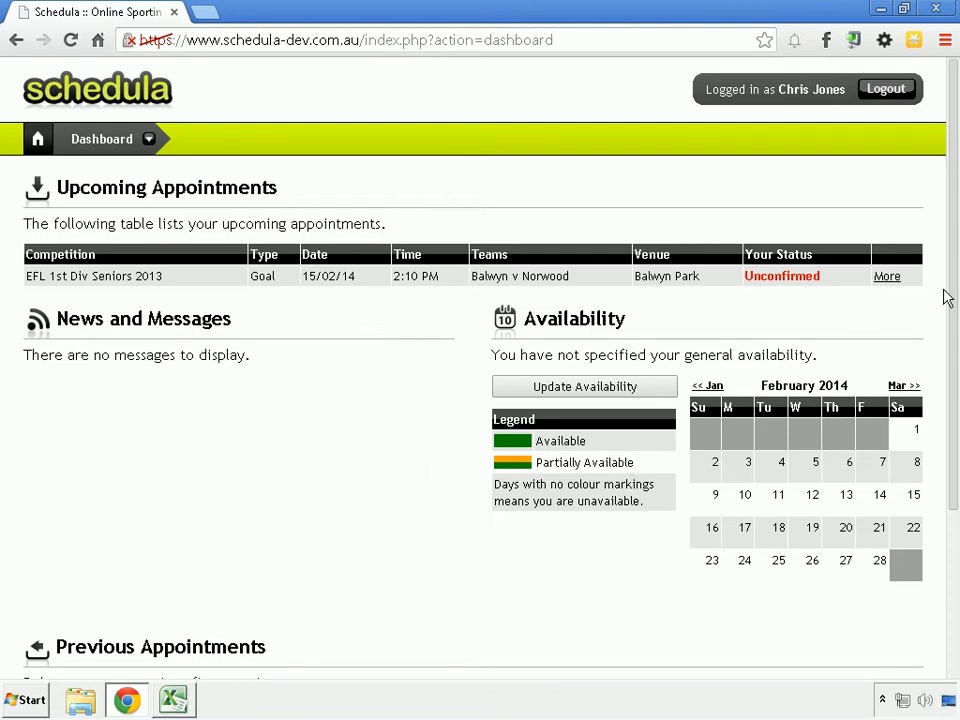
# Step: Start a general availability entry from the dashboard's availability section, set to Saturdays for the entire day
pyautogui.moveTo(953, 298); pyautogui.dragTo(872, 463)
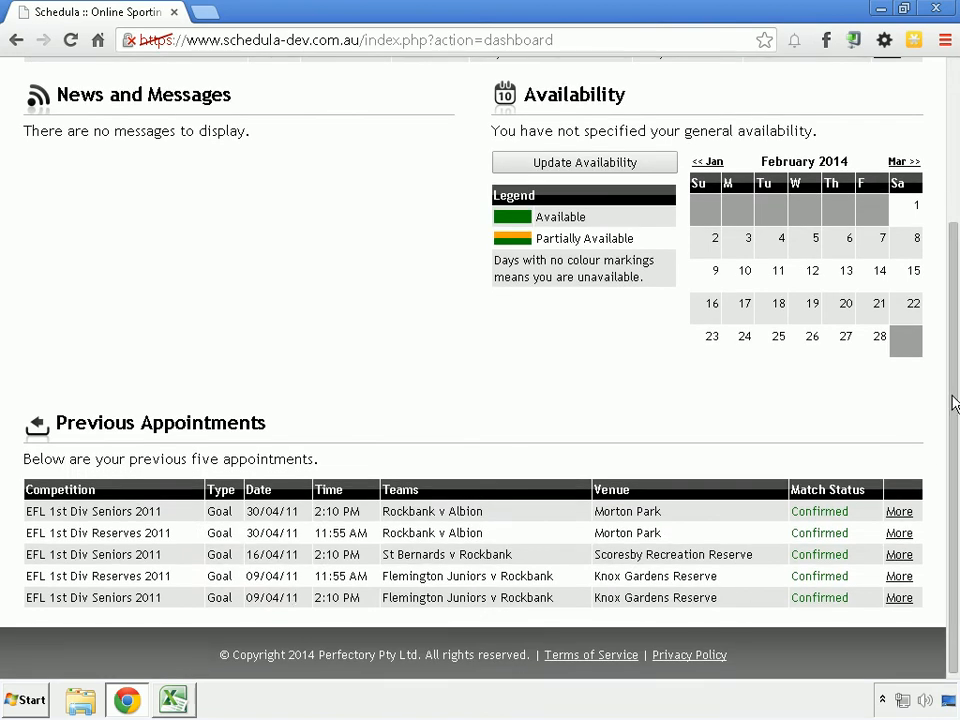
pyautogui.moveTo(953, 398); pyautogui.dragTo(953, 224)
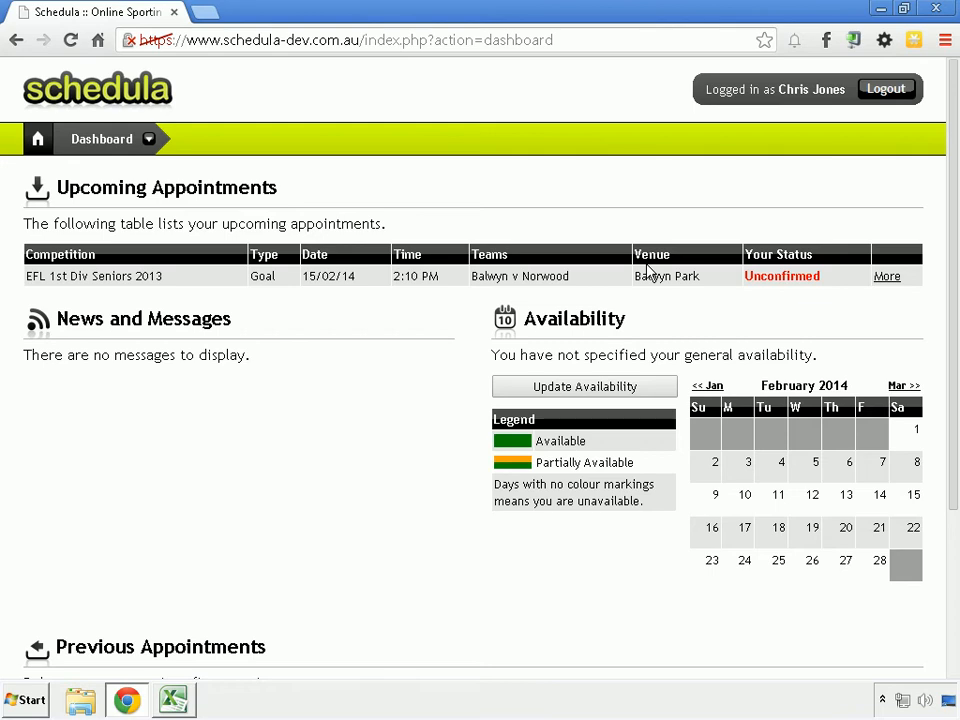
pyautogui.click(587, 390)
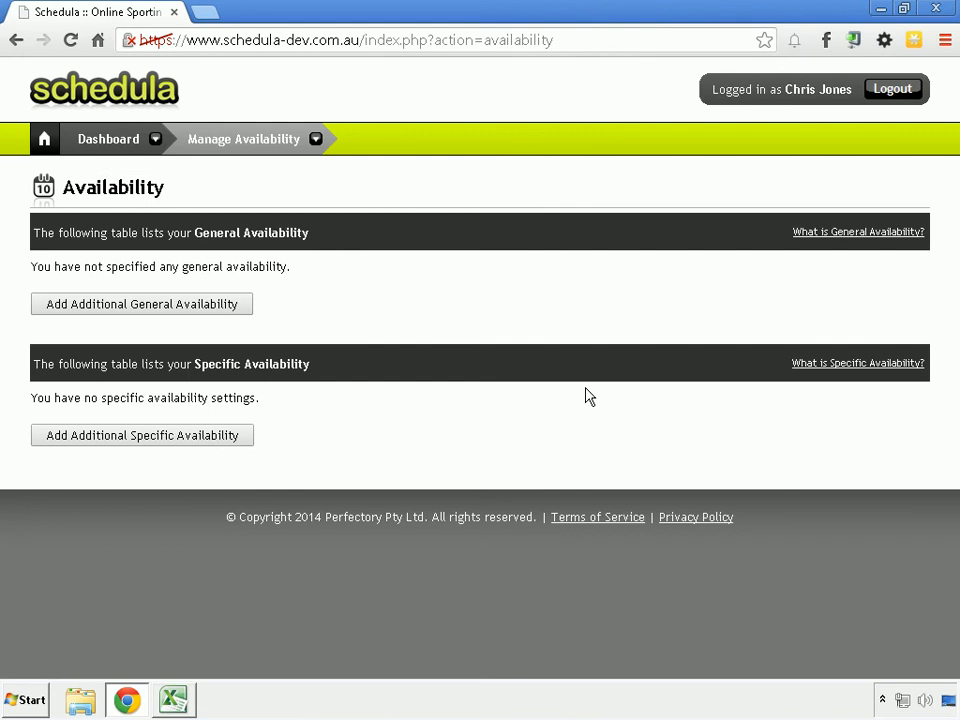
pyautogui.click(210, 307)
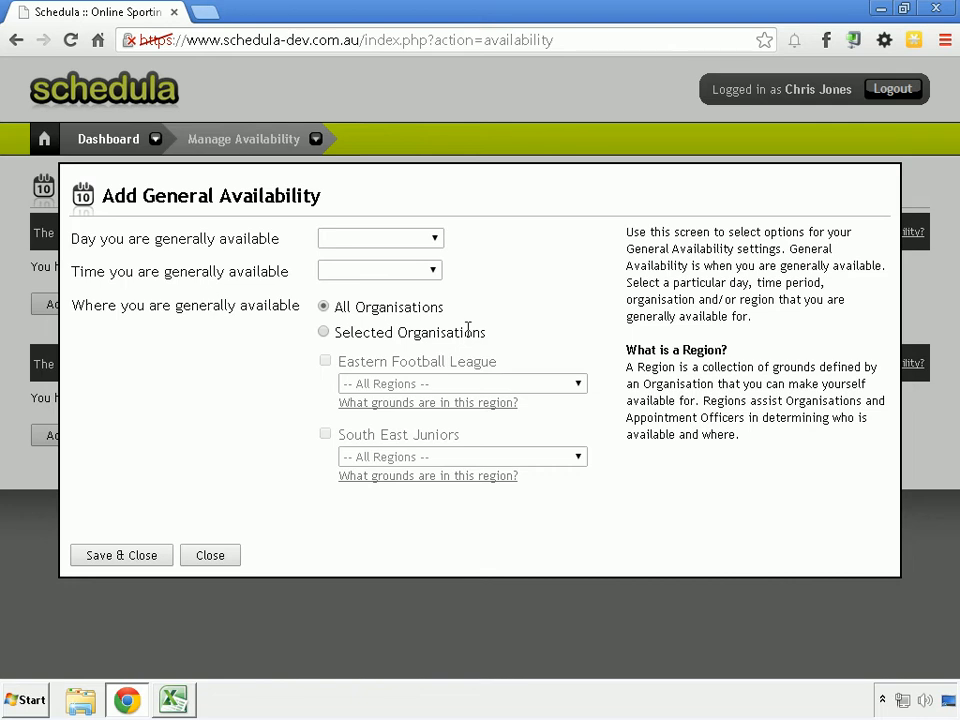
pyautogui.click(402, 247)
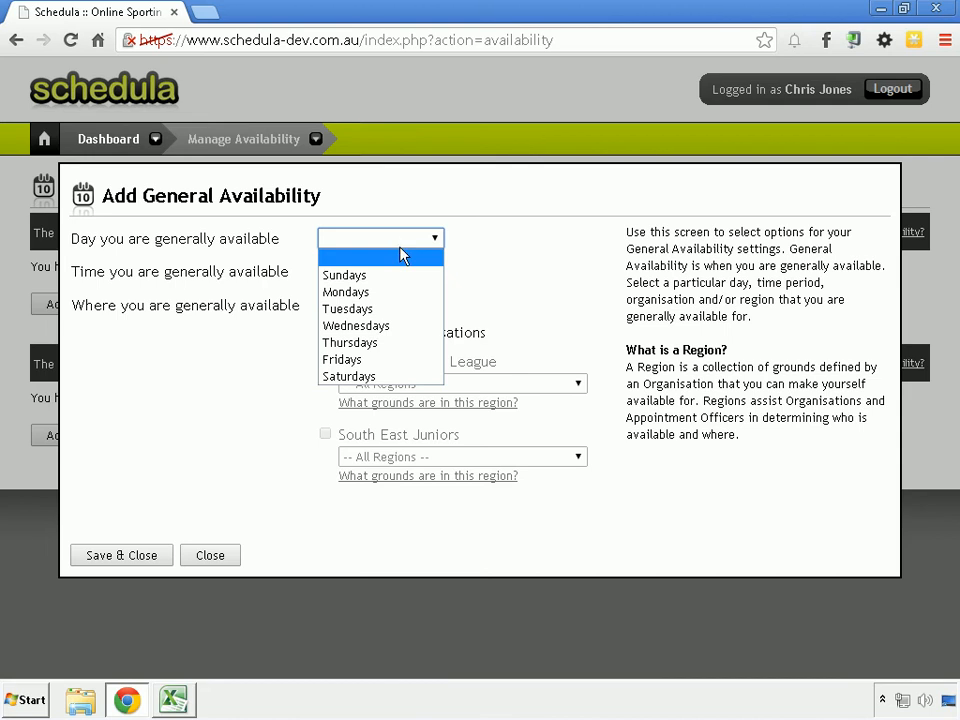
pyautogui.click(399, 378)
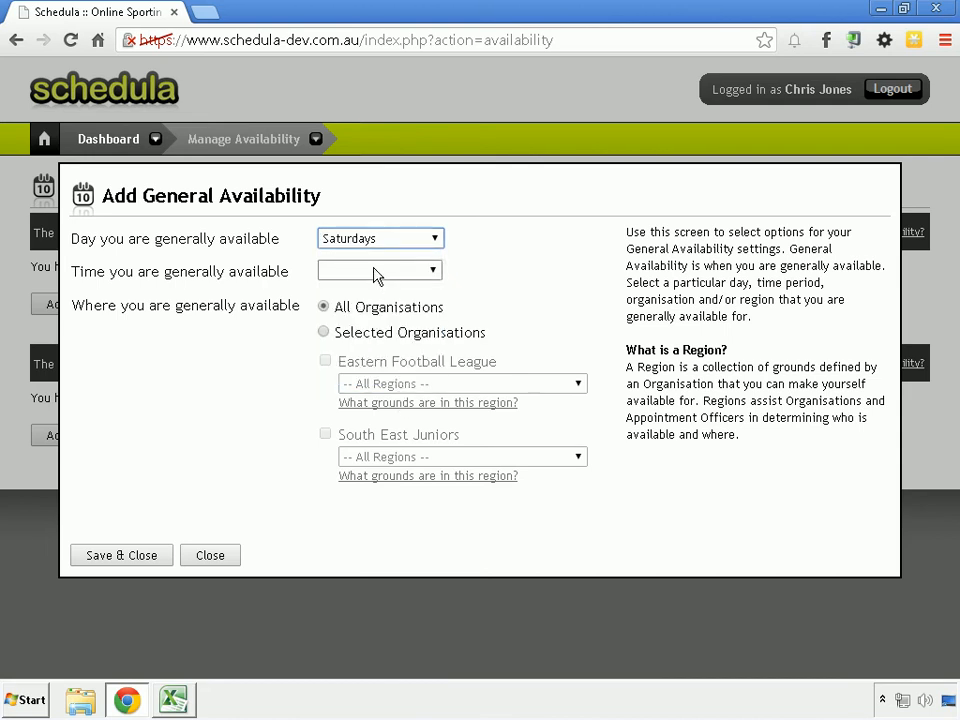
pyautogui.click(375, 272)
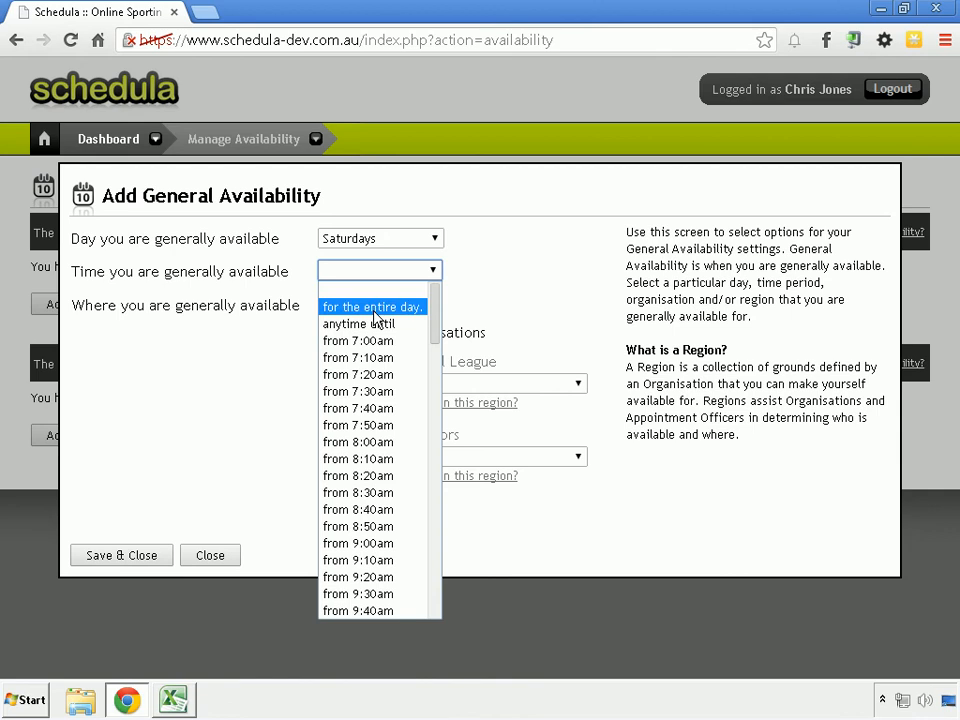
pyautogui.click(375, 308)
# Step: Try the "anytime until" option as the general availability time, and set it back to the entire day
pyautogui.click(378, 272)
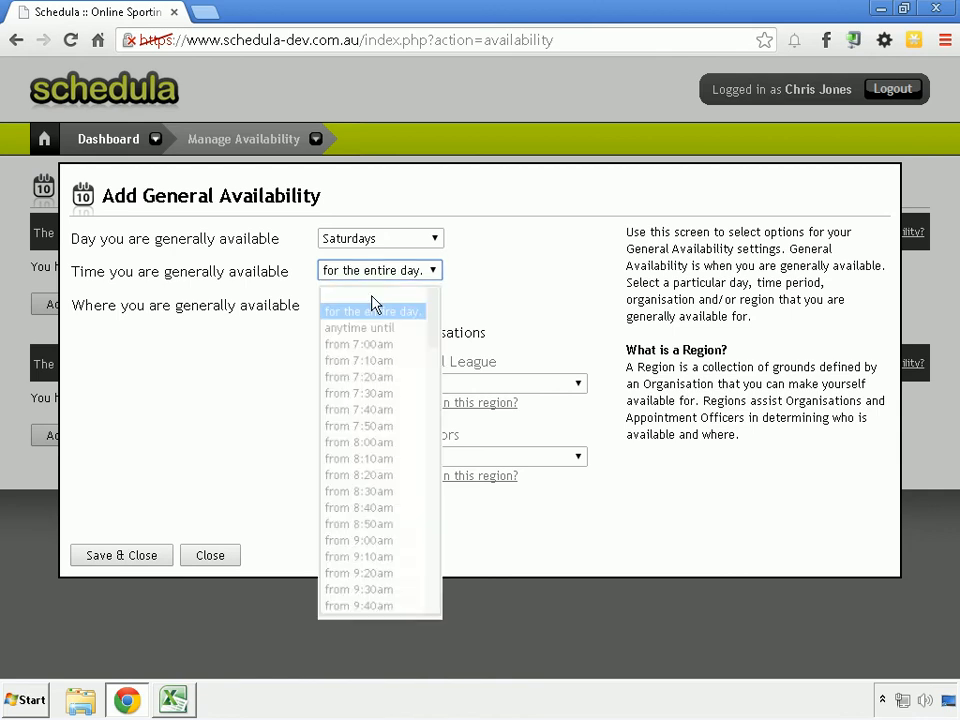
pyautogui.click(378, 322)
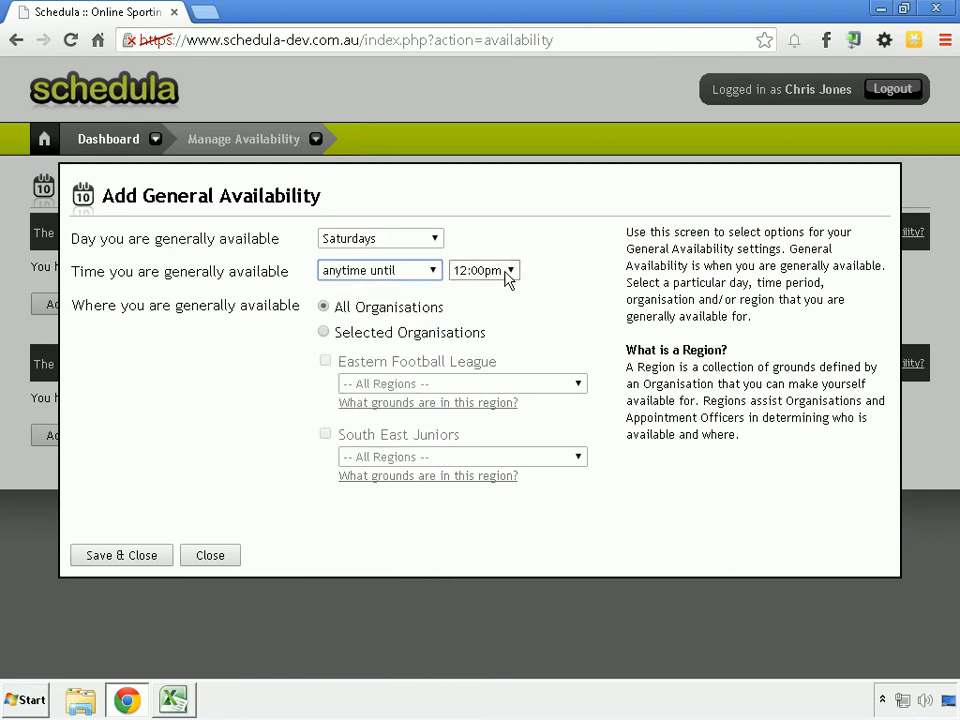
pyautogui.click(436, 276)
pyautogui.click(375, 308)
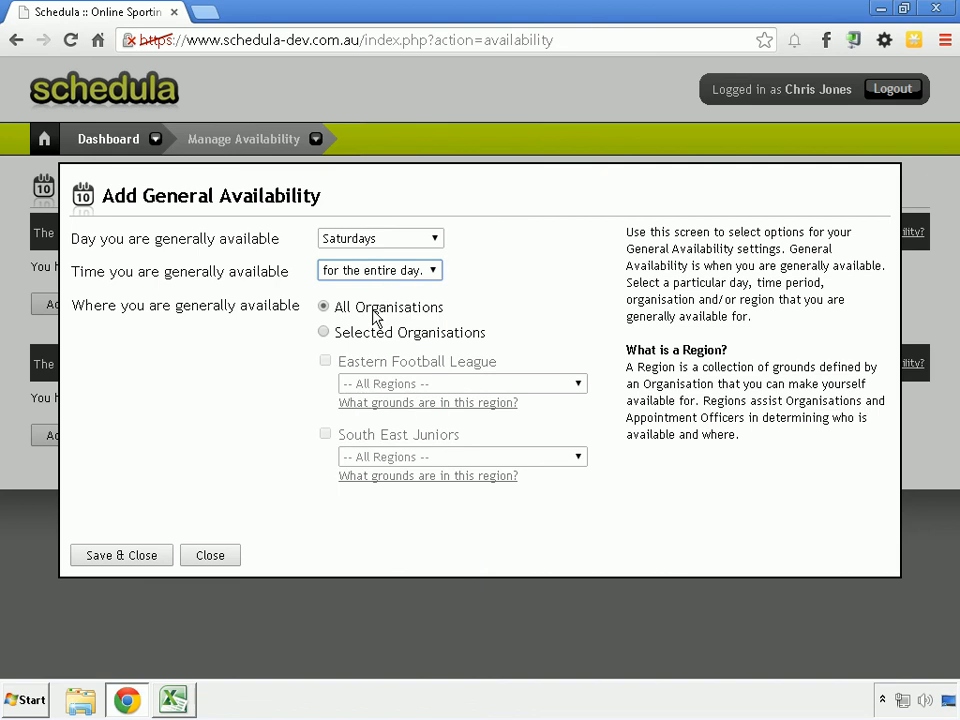
# Step: Try limiting the general availability to the Eastern Football League, and switch back to All Organisations
pyautogui.click(325, 333)
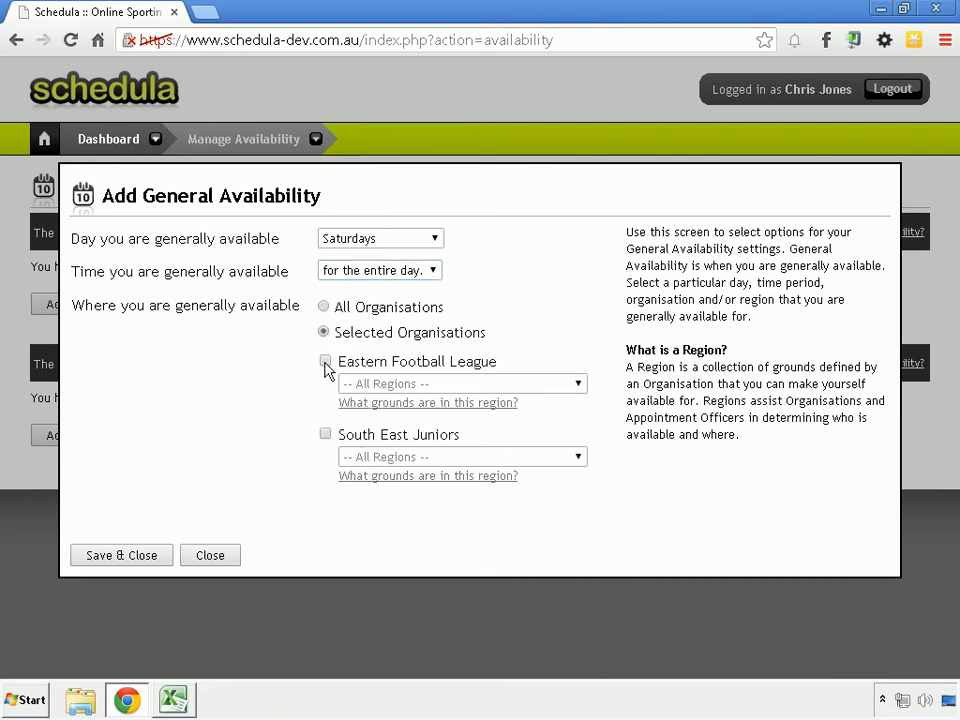
pyautogui.click(324, 364)
pyautogui.click(400, 386)
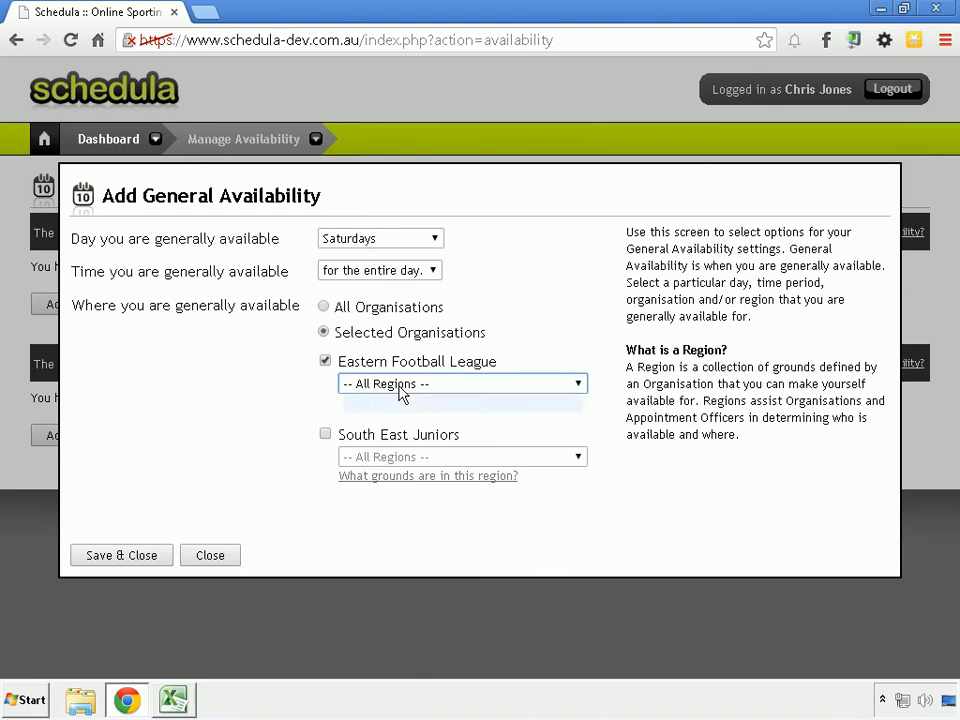
pyautogui.click(400, 386)
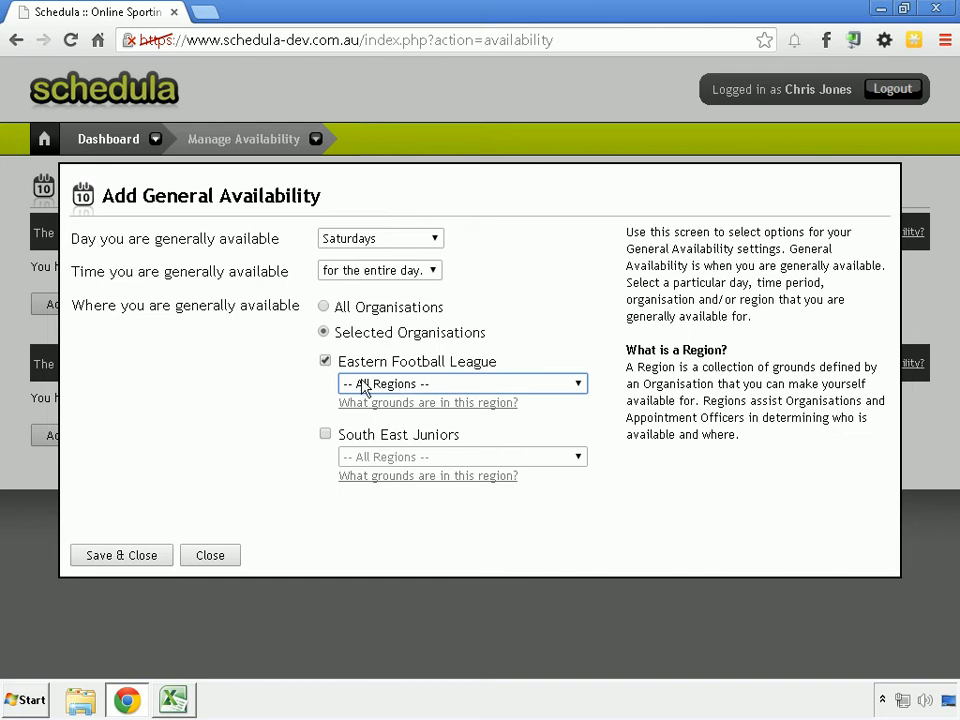
pyautogui.click(324, 308)
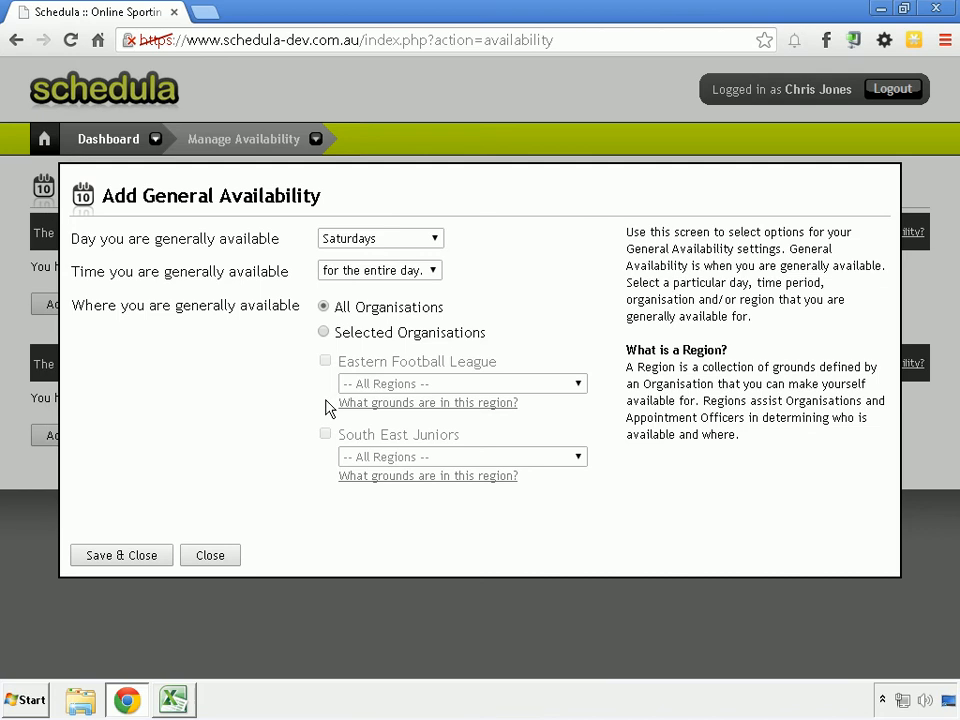
# Step: Save the general availability entry and close its form
pyautogui.click(103, 555)
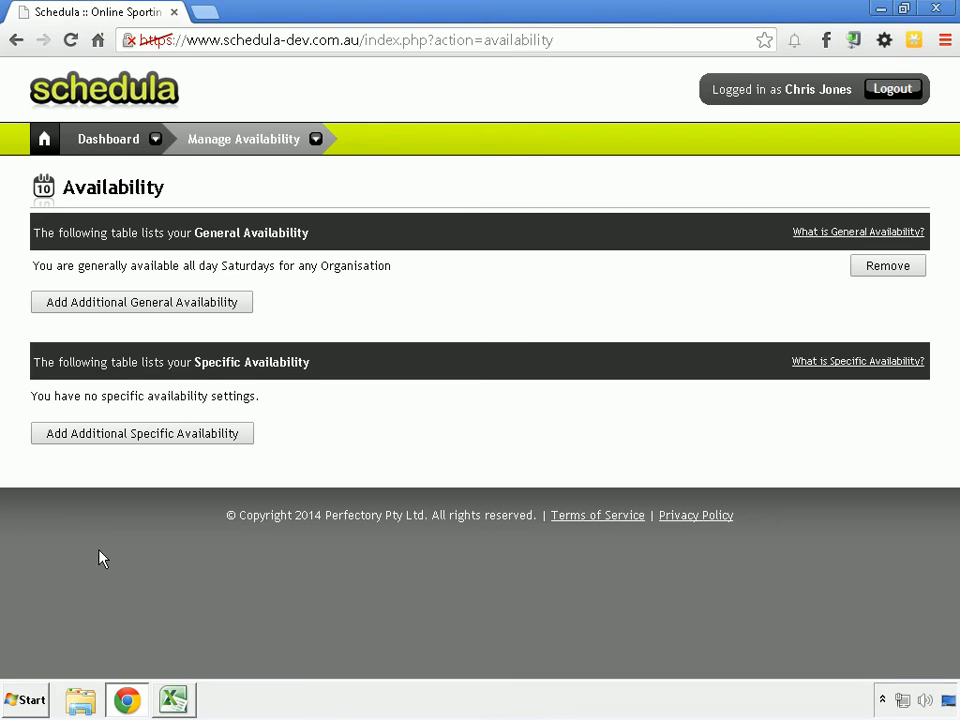
# Step: Start a specific availability entry dated 22/02/2014 and covering the entire day
pyautogui.click(111, 434)
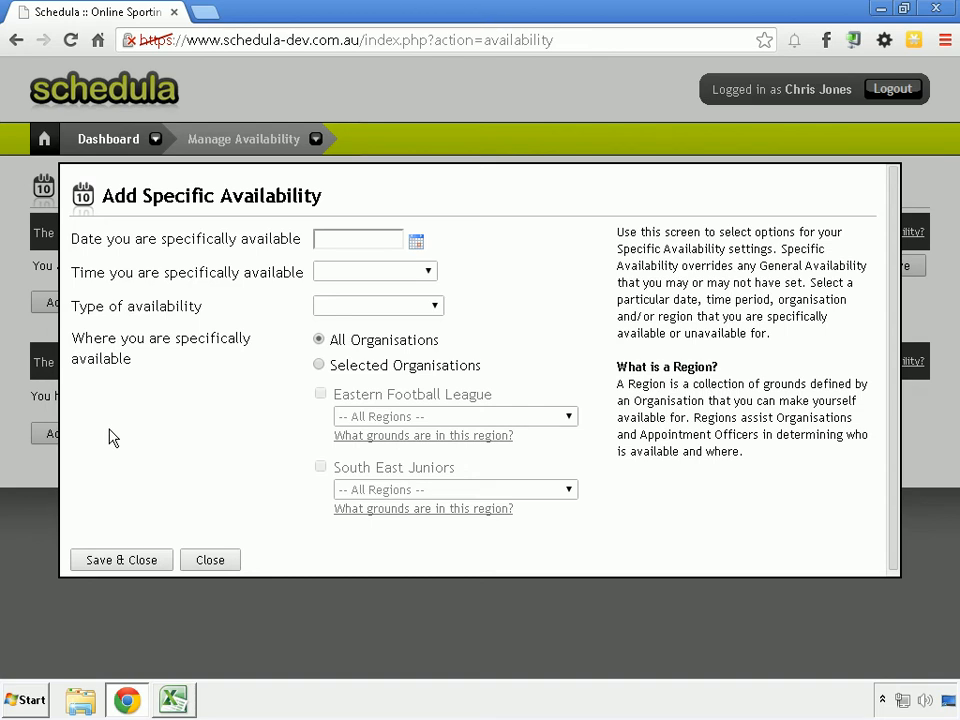
pyautogui.click(417, 242)
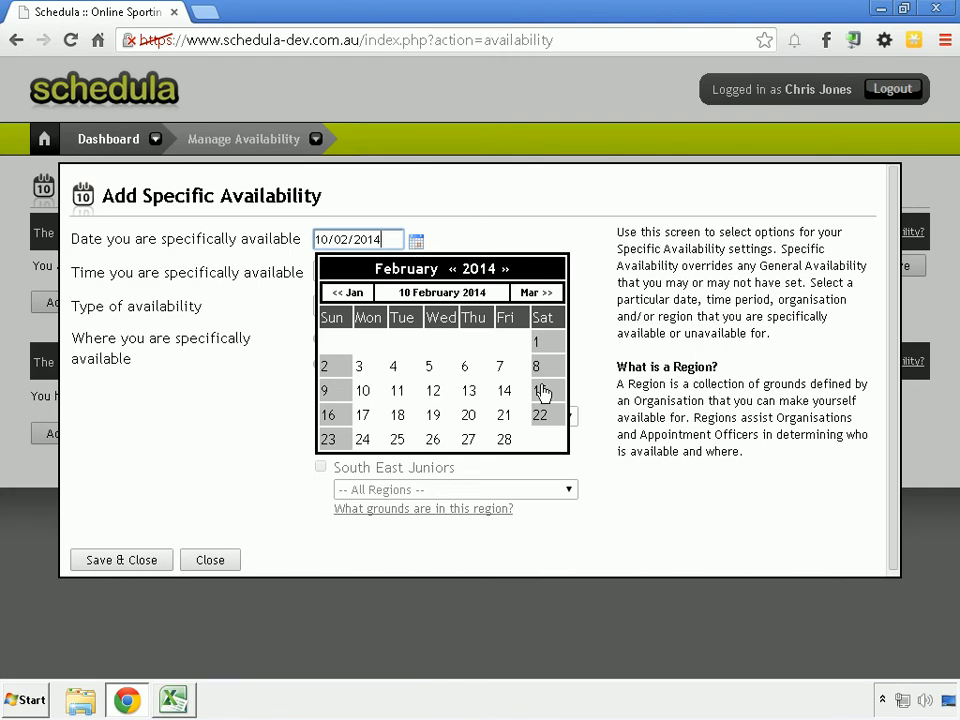
pyautogui.click(544, 418)
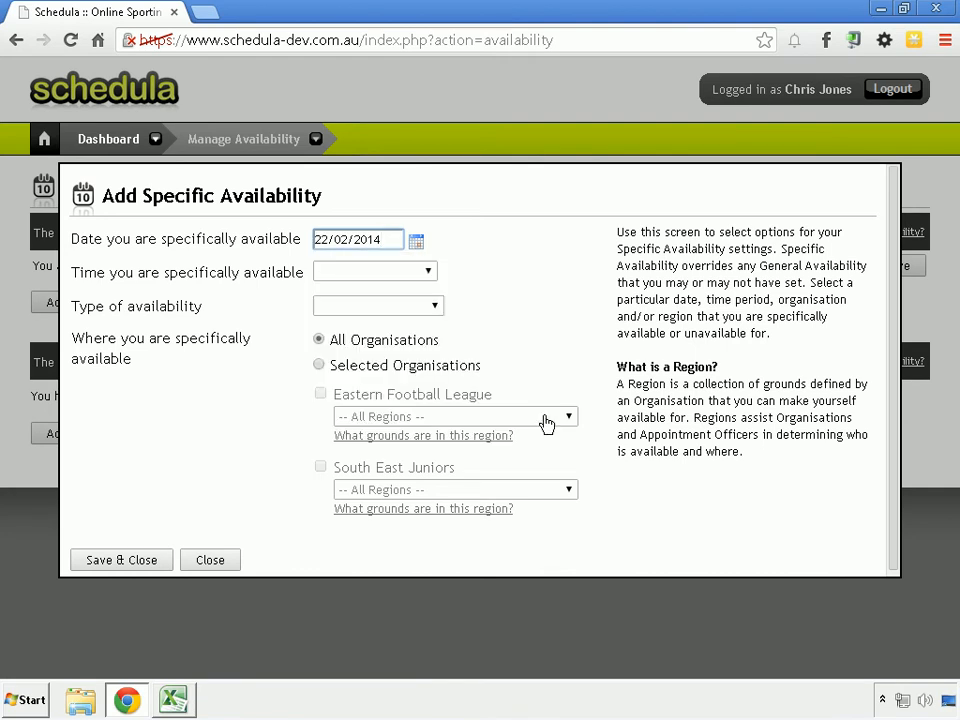
pyautogui.click(389, 279)
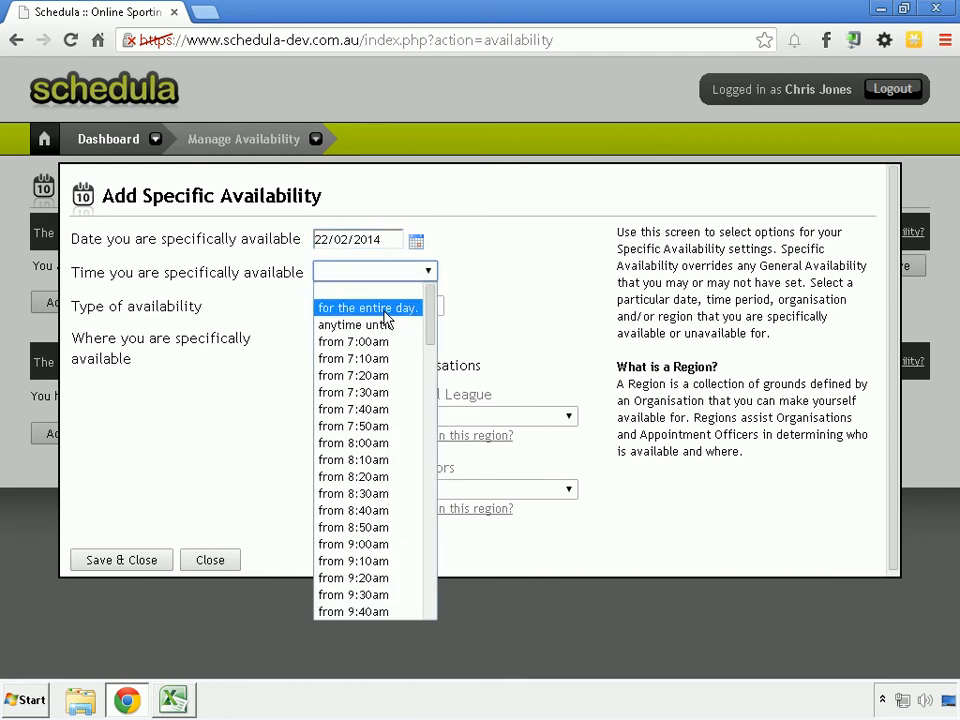
pyautogui.click(386, 309)
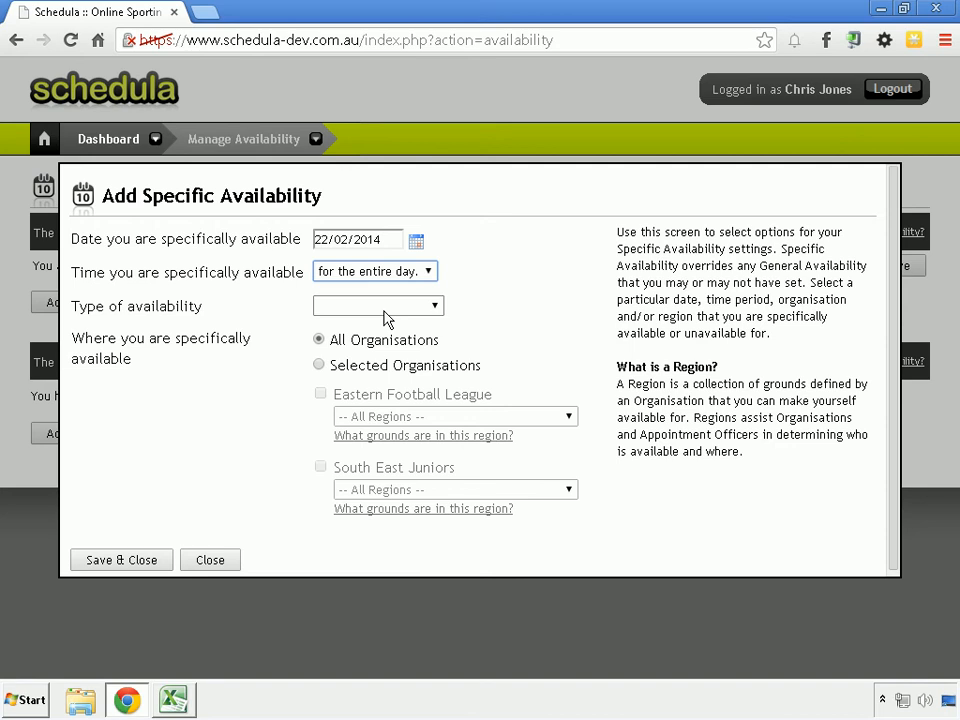
# Step: Set the type of availability to Unavailable and save the specific availability entry for All Organisations
pyautogui.click(385, 310)
pyautogui.click(381, 345)
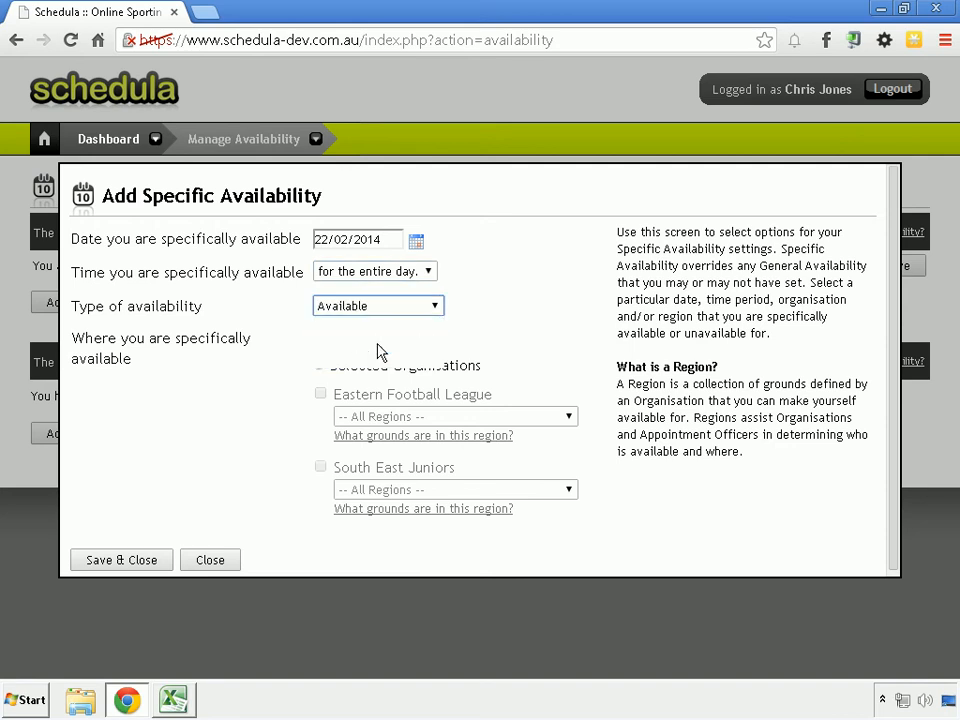
pyautogui.click(370, 310)
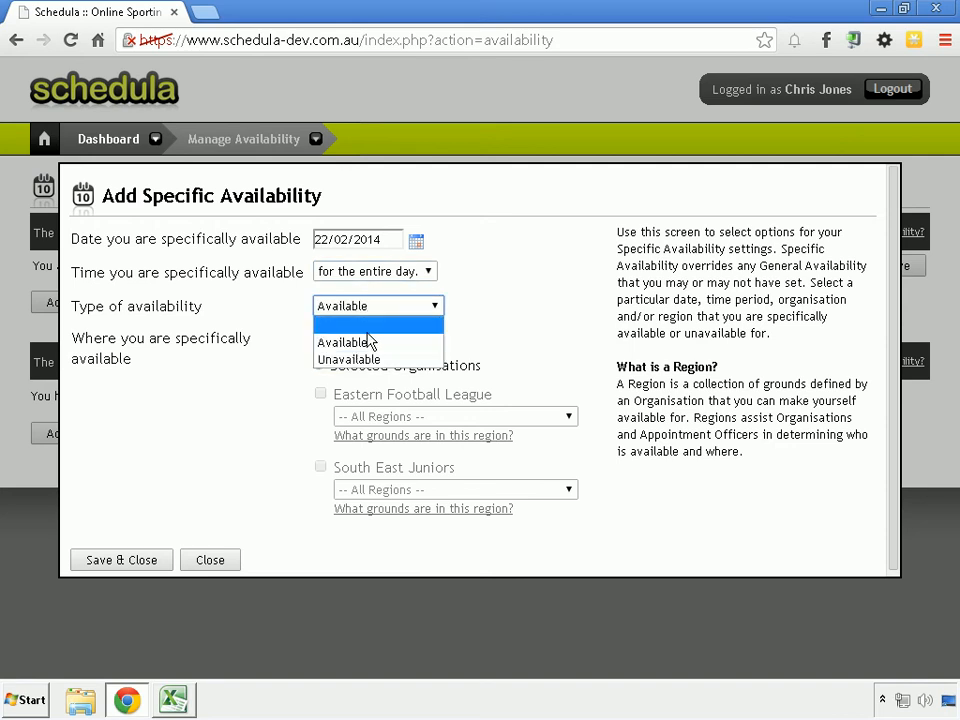
pyautogui.click(368, 361)
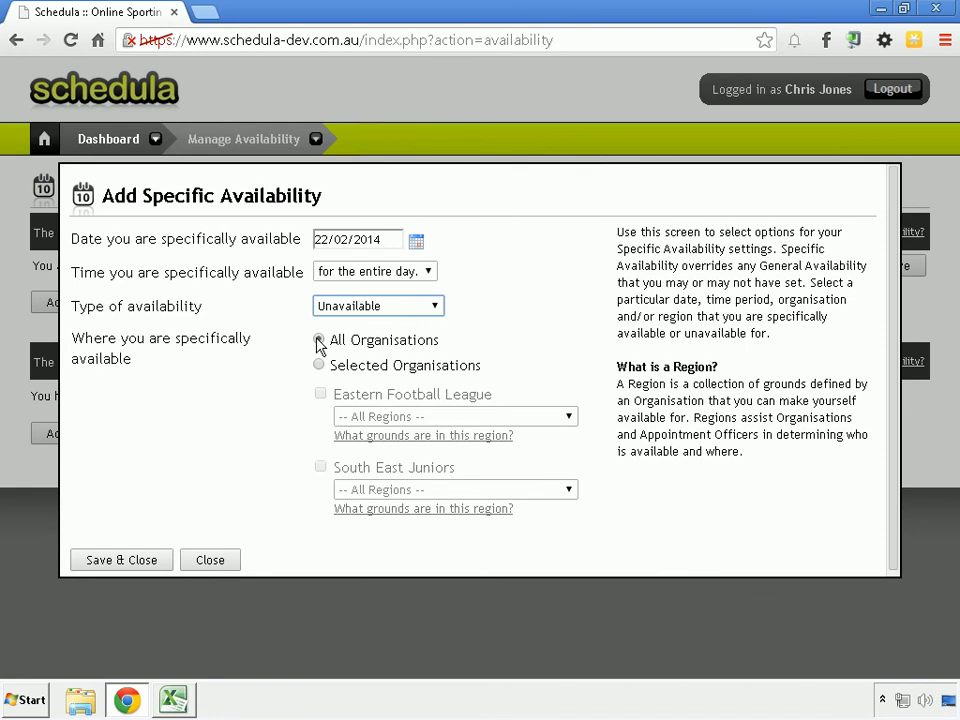
pyautogui.click(150, 566)
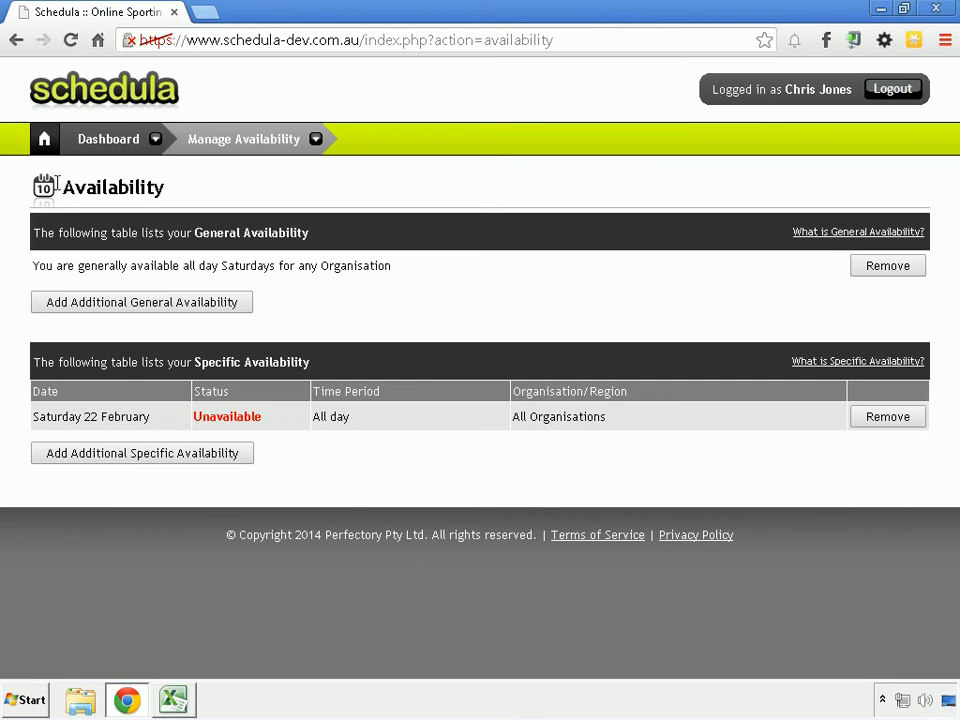
# Step: Return to the dashboard and review the match details of the upcoming Balwyn v Norwood appointment
pyautogui.click(45, 140)
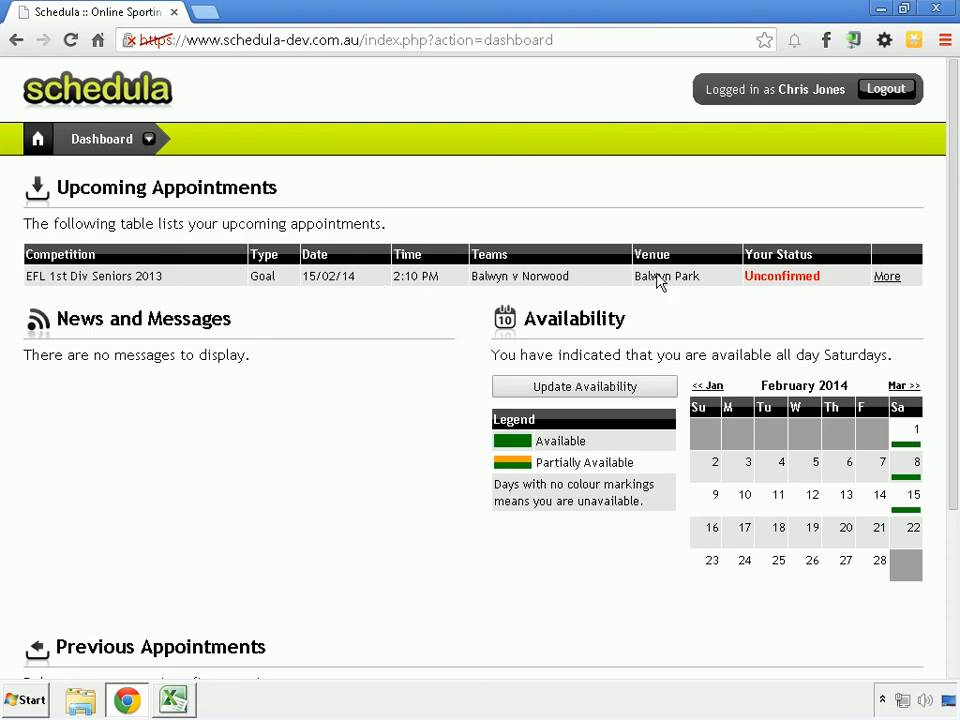
pyautogui.click(887, 277)
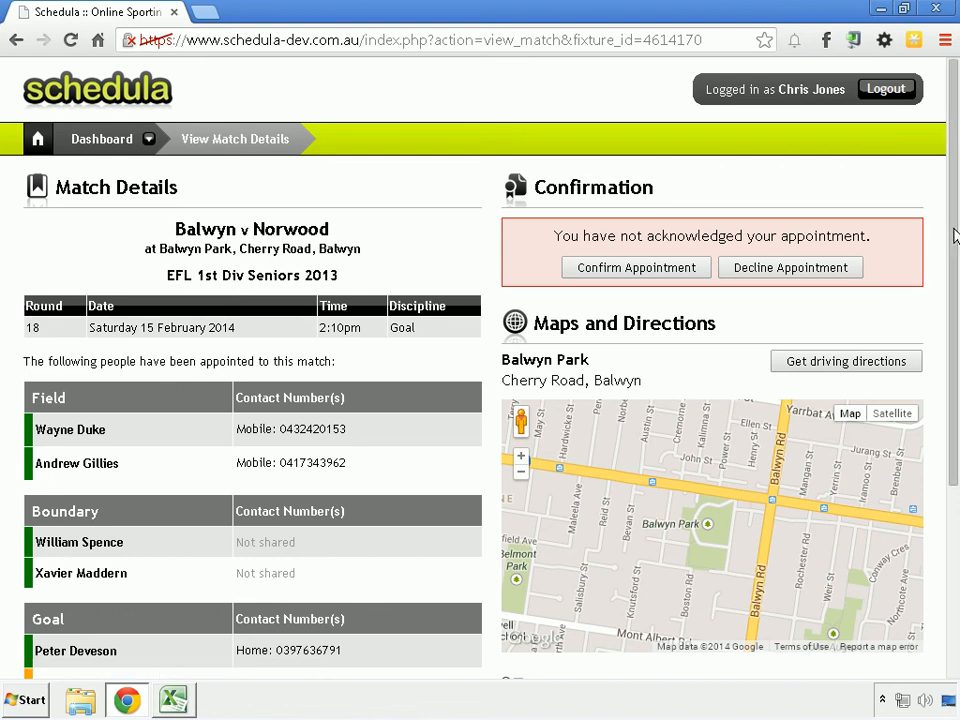
pyautogui.moveTo(954, 235); pyautogui.dragTo(887, 495)
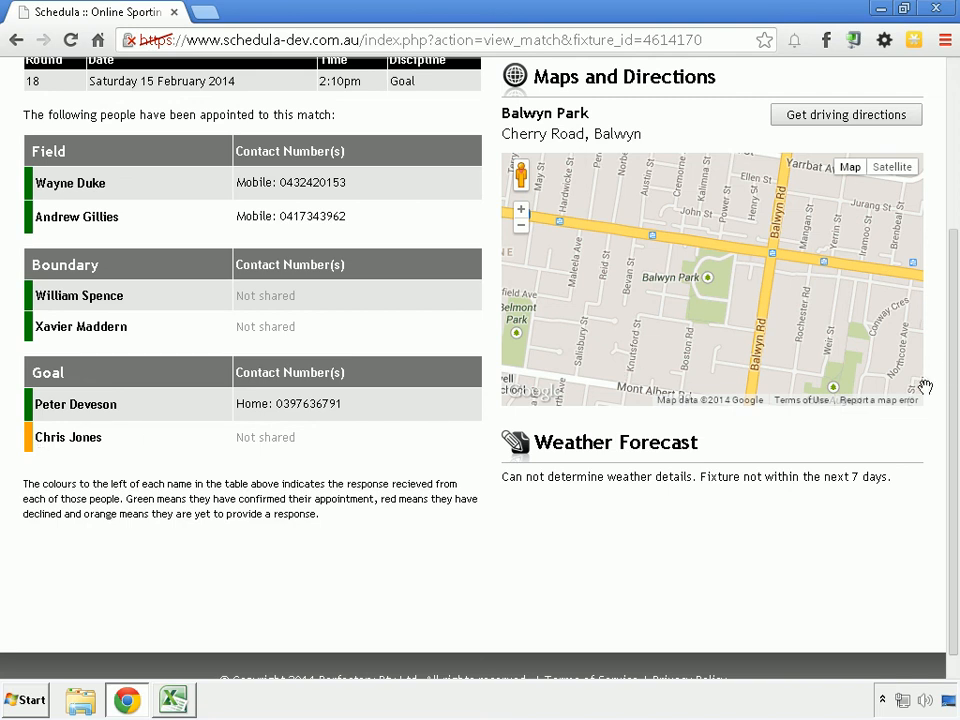
pyautogui.scroll(3, 953, 393)
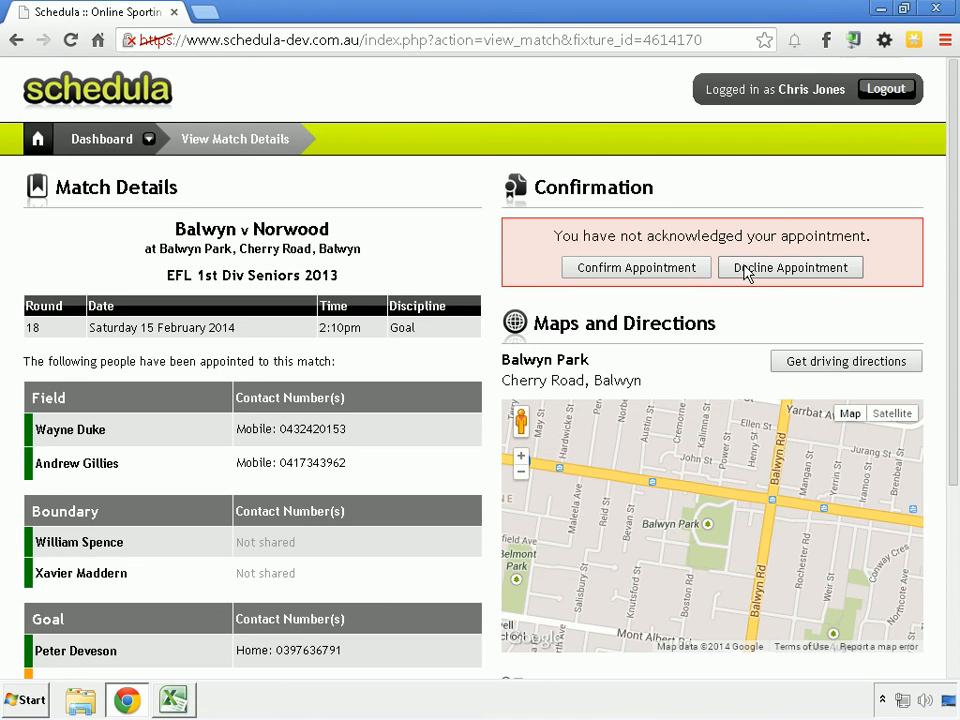
# Step: Try to decline the Balwyn v Norwood appointment with the reason "I will be away. Sorry."
pyautogui.click(745, 268)
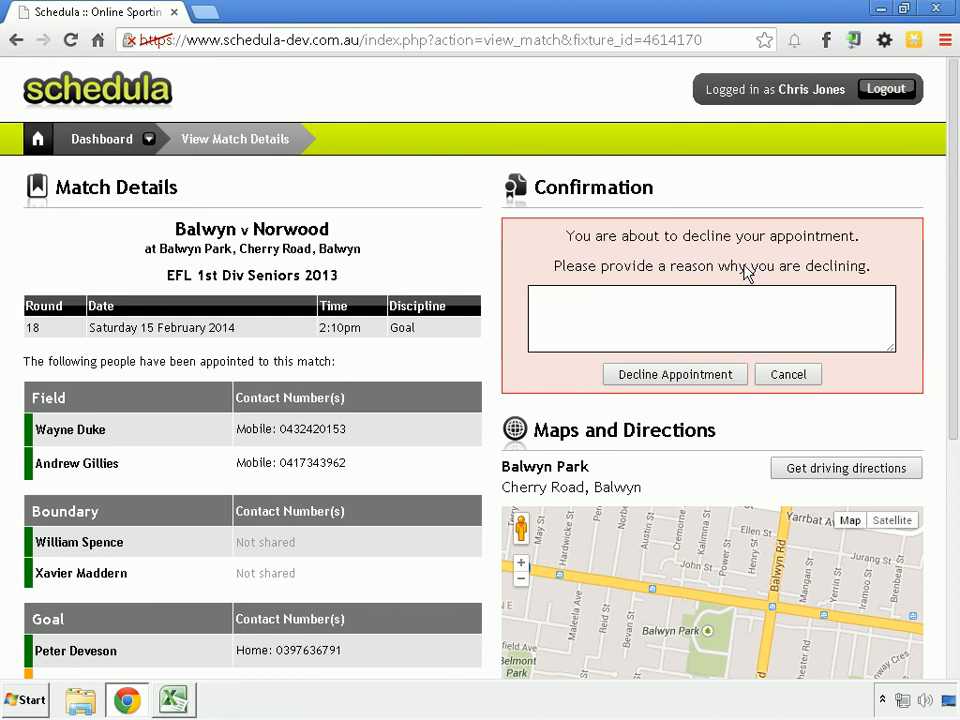
pyautogui.click(729, 325)
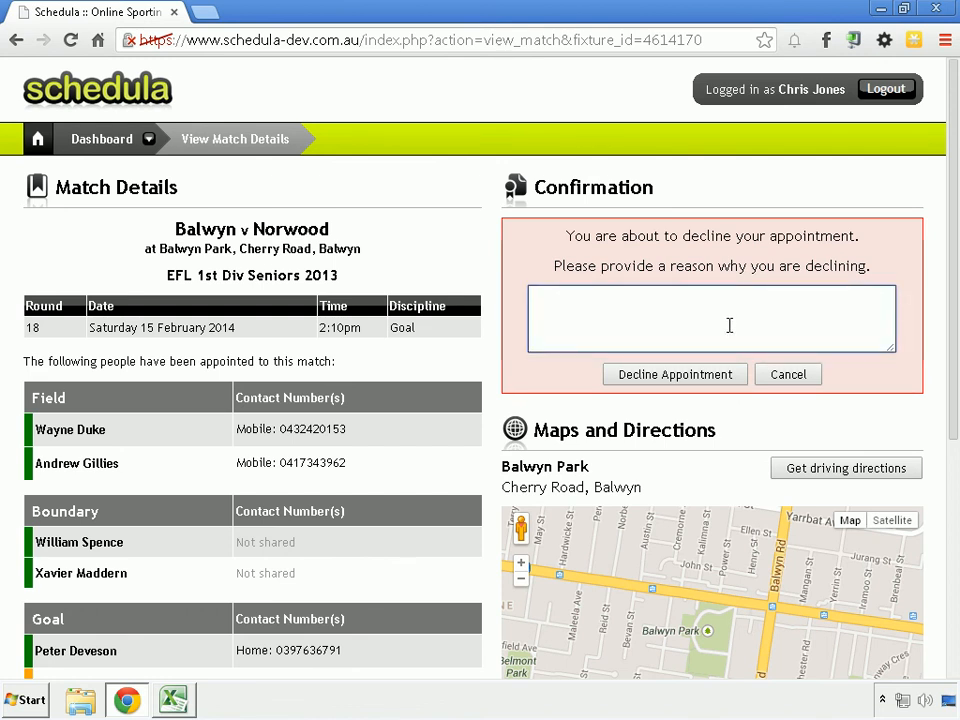
pyautogui.write('I will bew')
pyautogui.press('BackSpace')
pyautogui.write('away. So')
pyautogui.write('rry.')
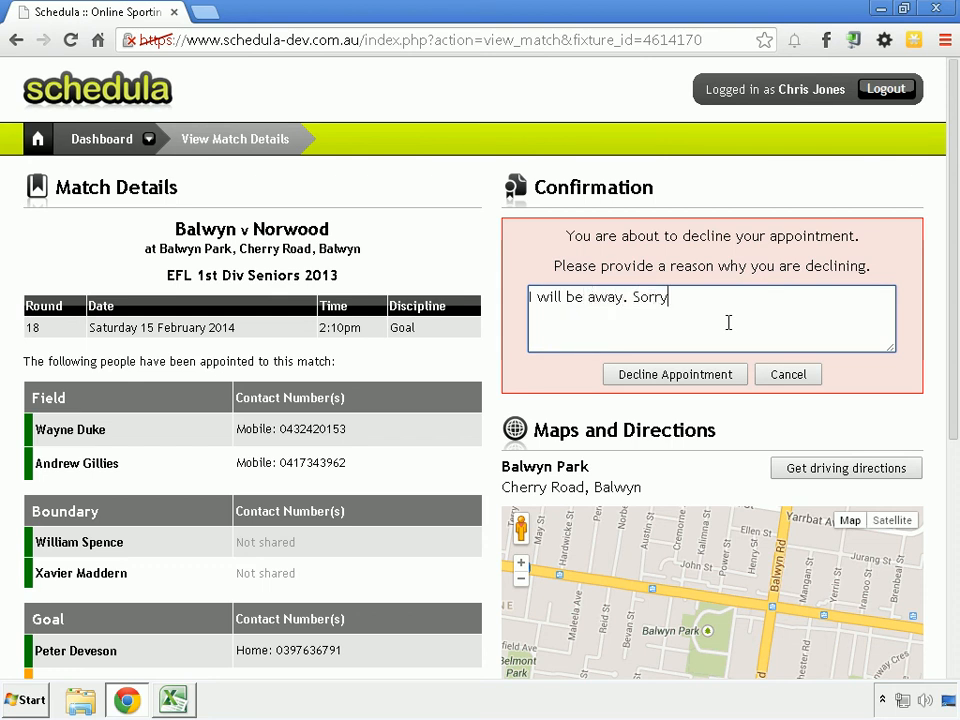
pyautogui.click(720, 382)
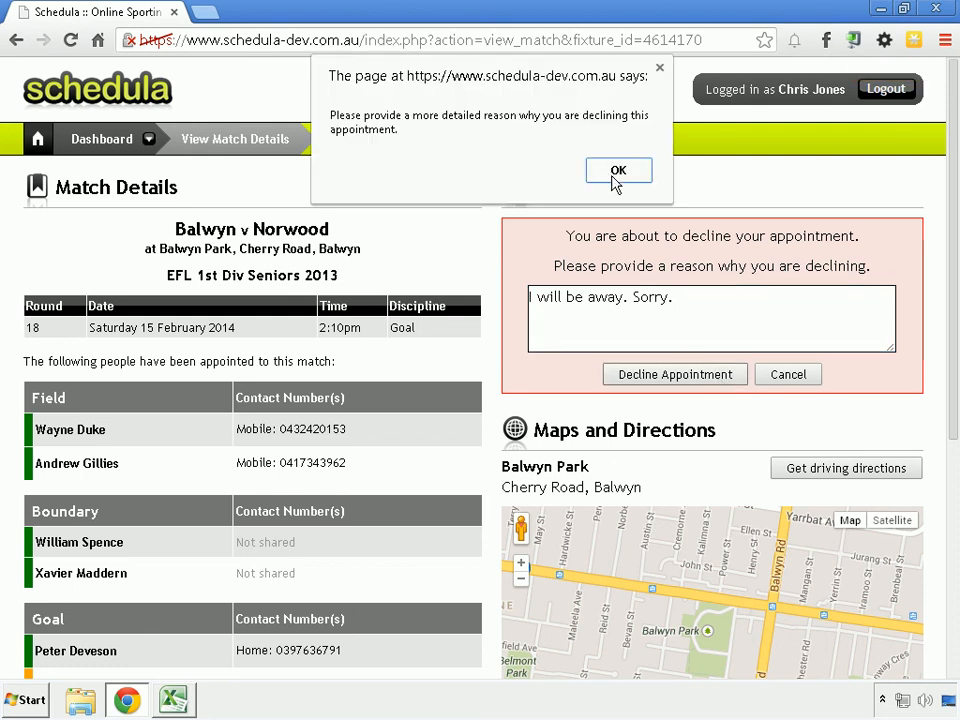
pyautogui.click(616, 177)
# Step: Add "I should have told you earlier." to the reason for declining and submit the decline
pyautogui.click(712, 308)
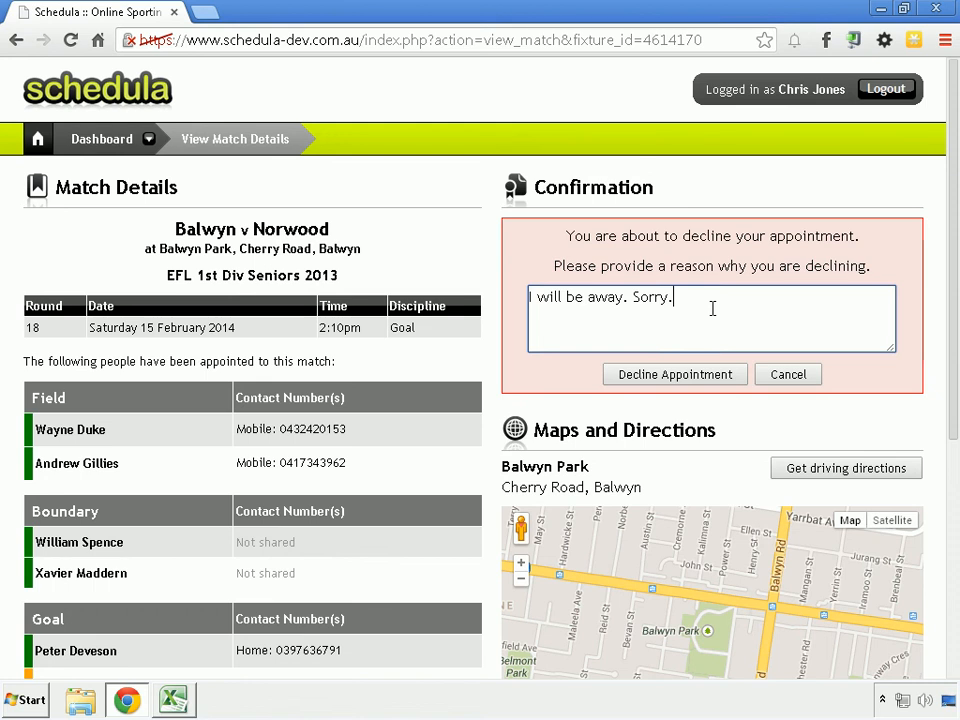
pyautogui.write('I should have told you earlier.')
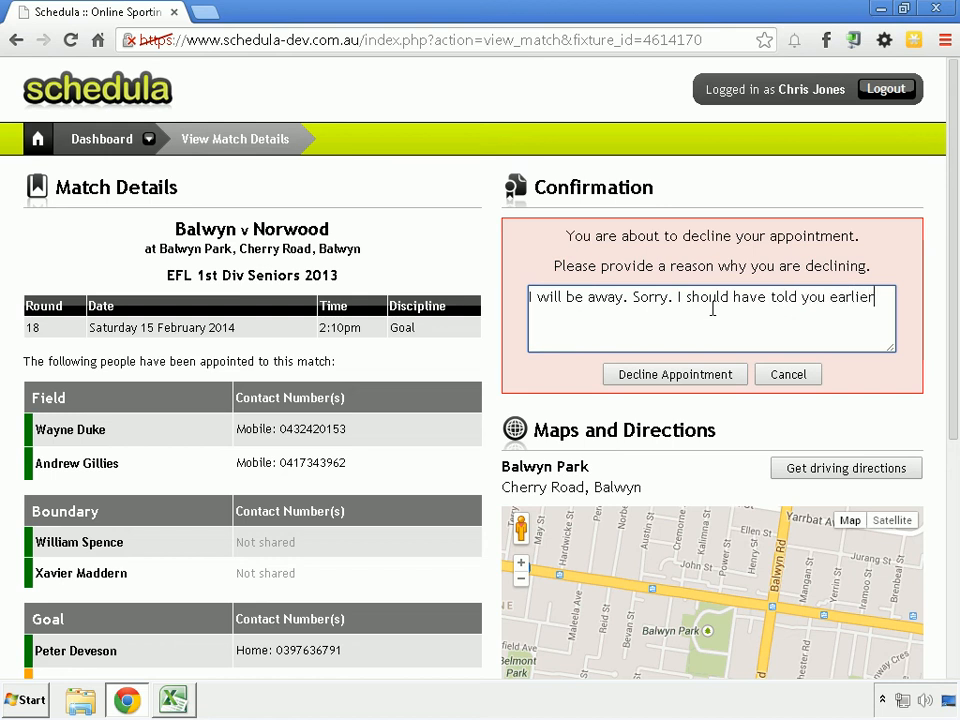
pyautogui.click(712, 376)
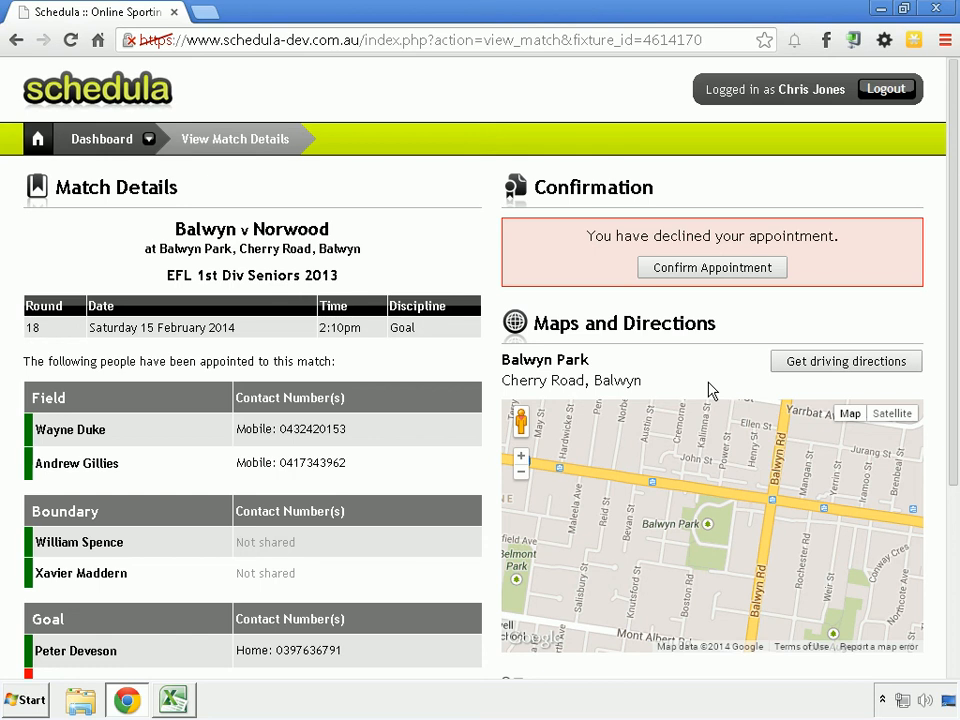
# Step: Confirm the declined Balwyn v Norwood appointment and return to the dashboard
pyautogui.click(745, 272)
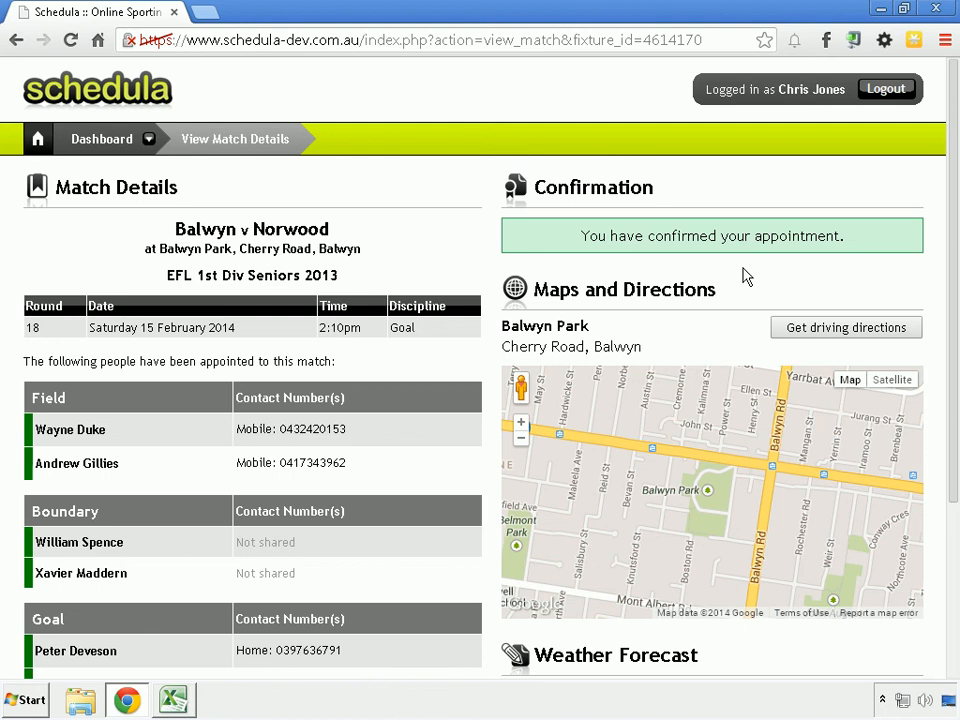
pyautogui.click(37, 139)
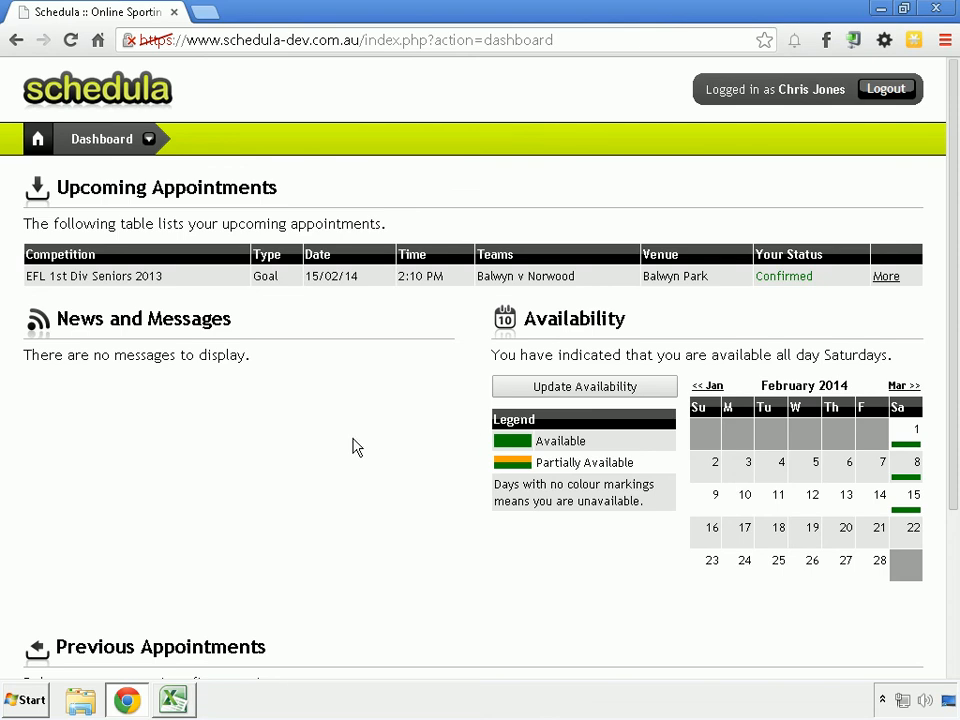
# Step: Open the personal profile and review its address, phone, email, attributes and membership sections
pyautogui.moveTo(90, 148)
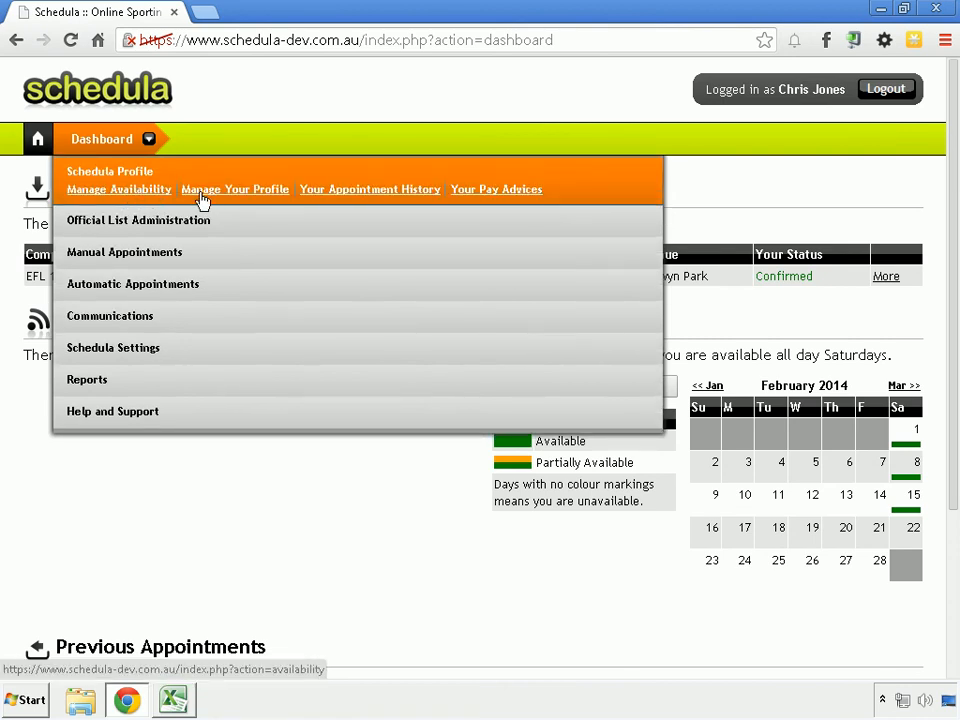
pyautogui.click(207, 192)
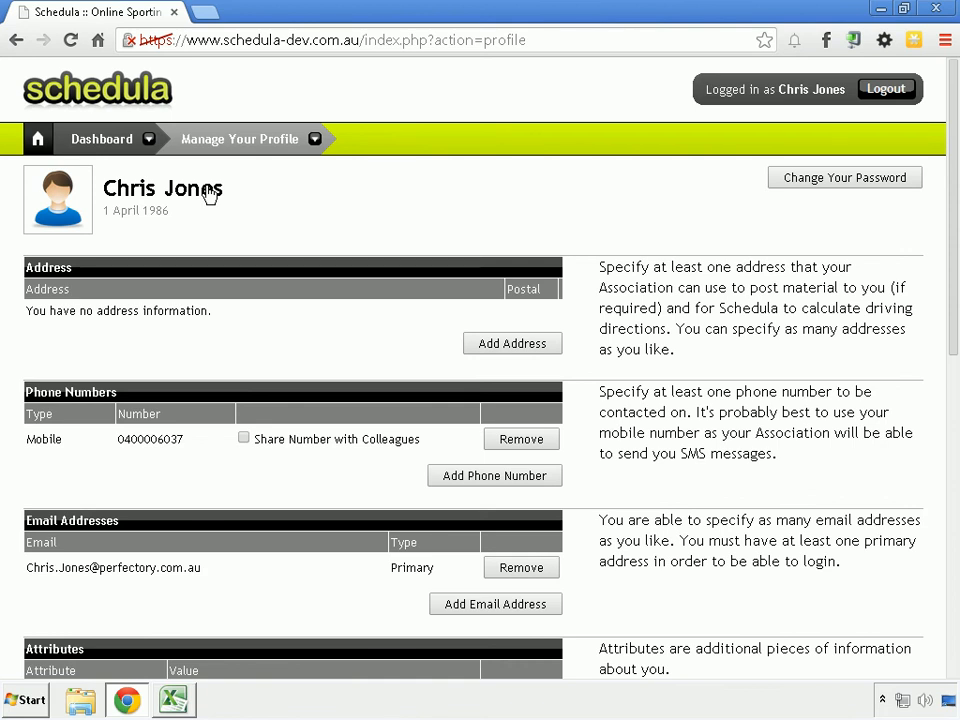
pyautogui.scroll(-5, 208, 193)
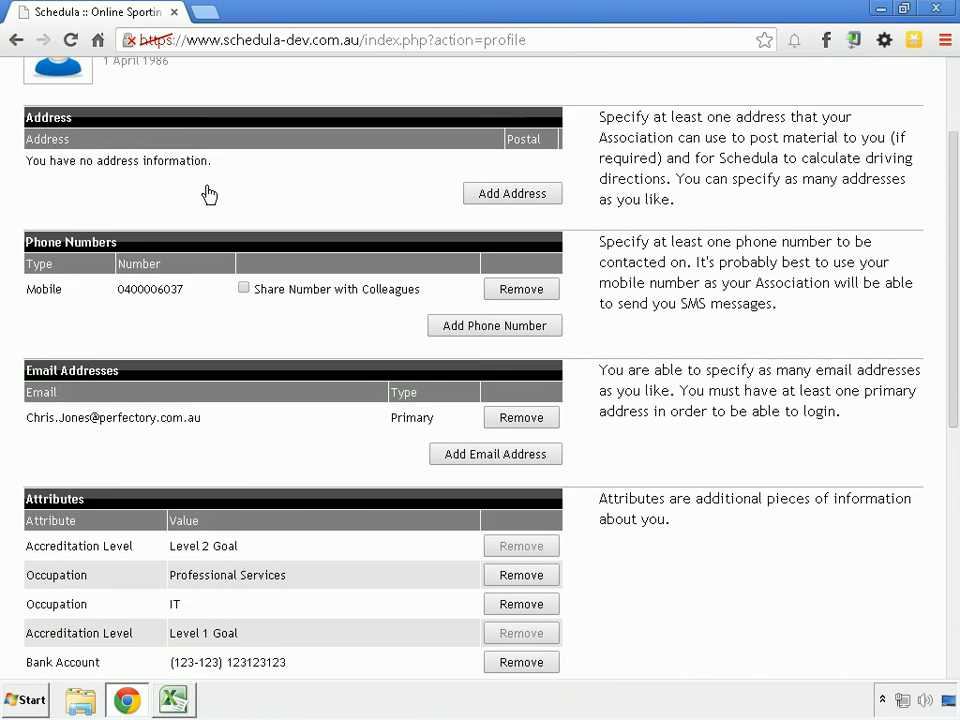
pyautogui.scroll(-1, 208, 193)
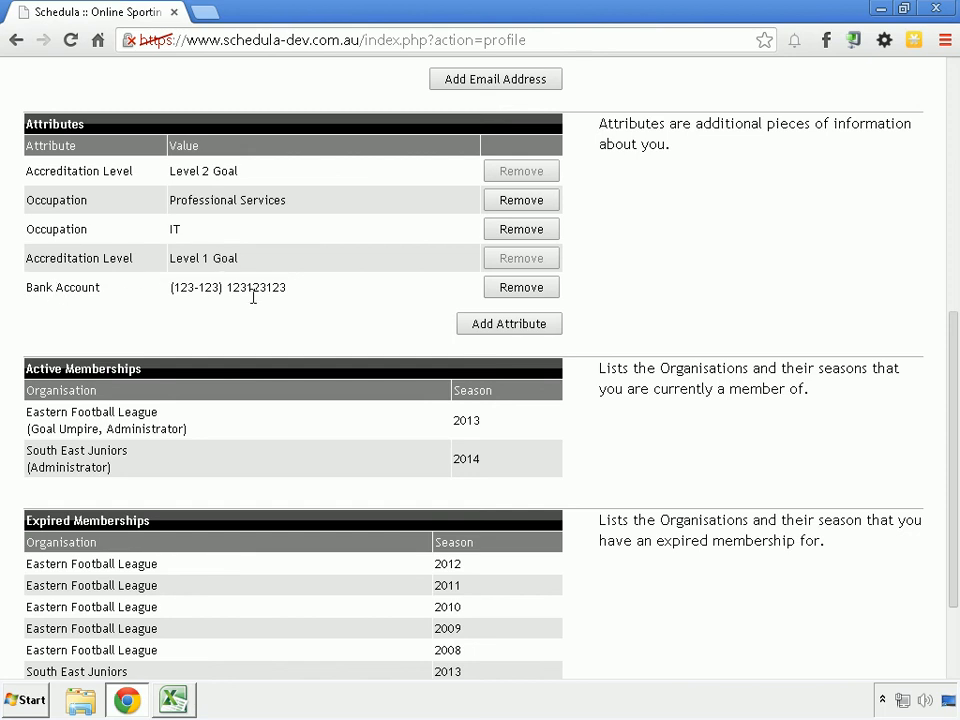
pyautogui.scroll(1, 640, 362)
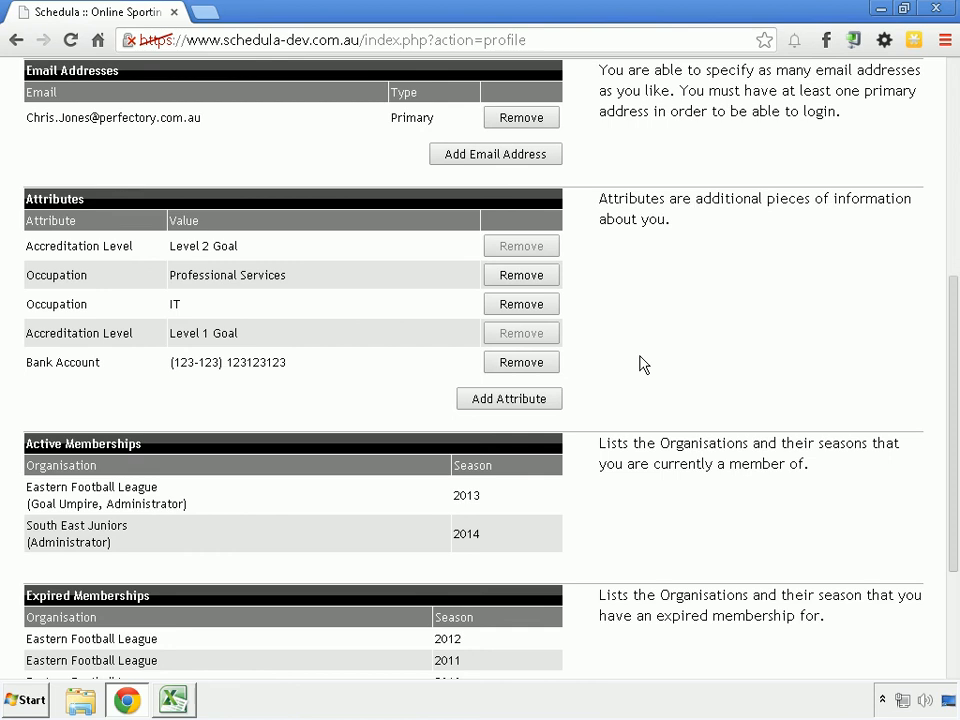
pyautogui.scroll(5, 643, 364)
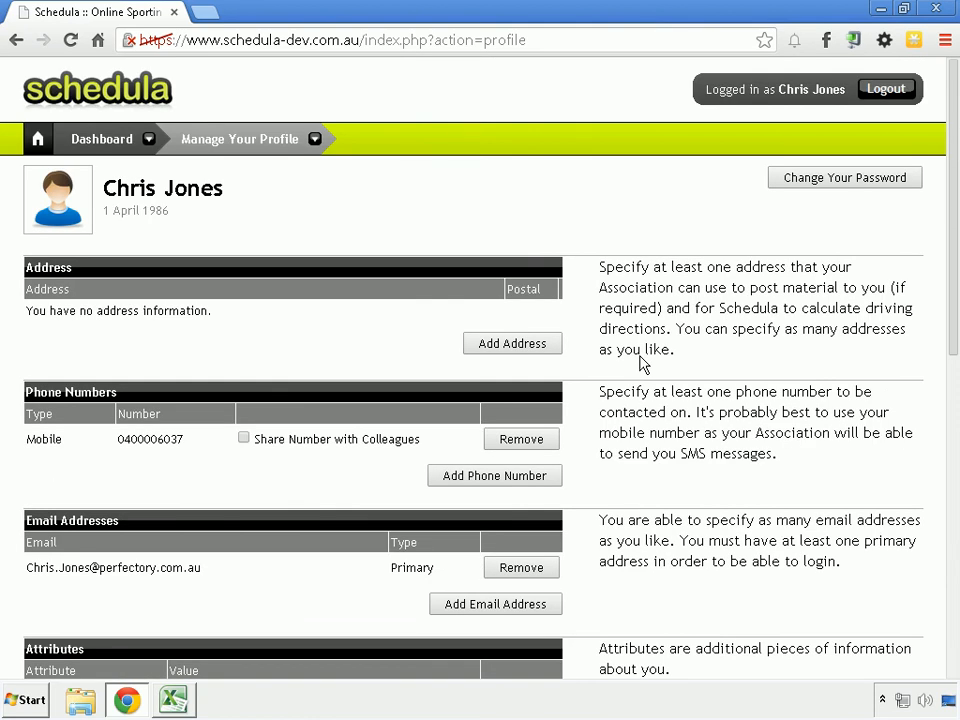
# Step: Open the appointment history from the profile and look over the list of past matches
pyautogui.moveTo(255, 146)
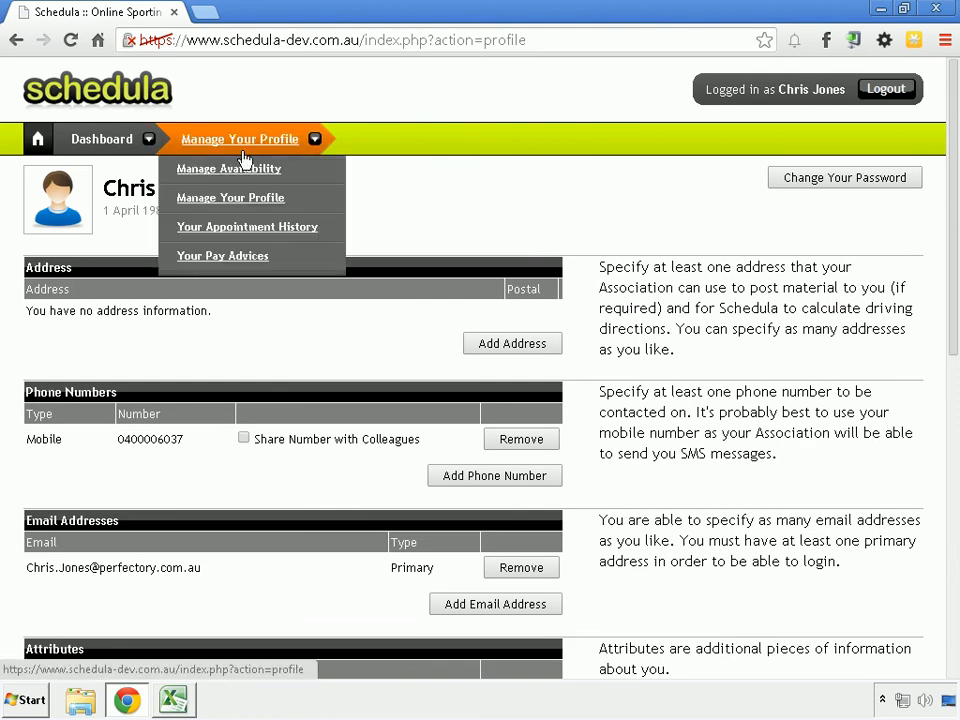
pyautogui.click(220, 229)
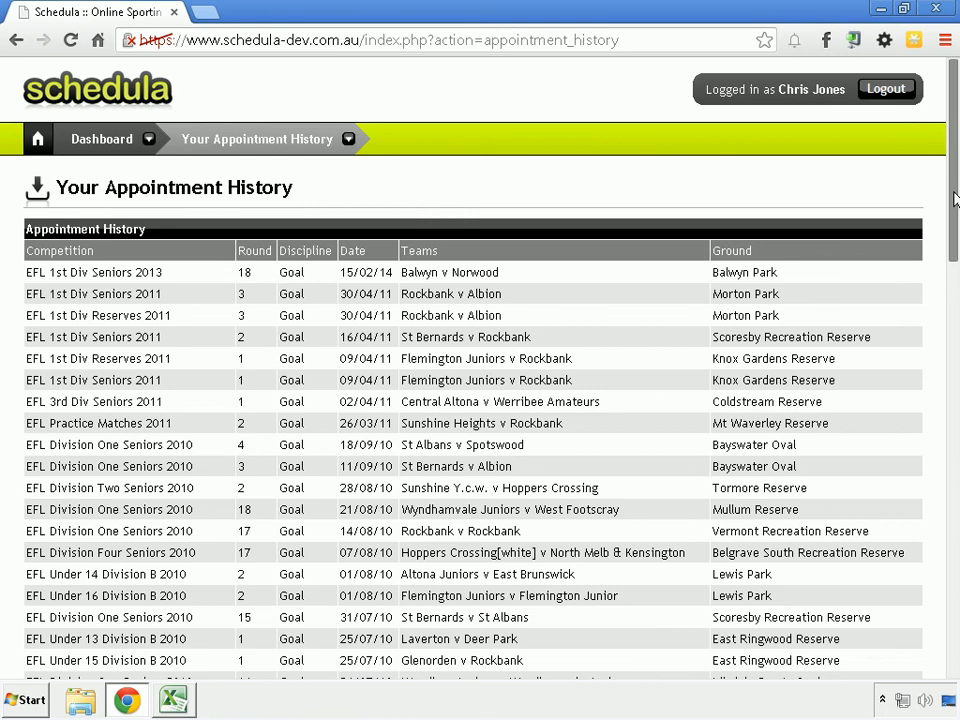
pyautogui.moveTo(954, 193); pyautogui.dragTo(905, 160)
# Step: View the list of pay advices by pay period and return to the dashboard
pyautogui.moveTo(214, 143)
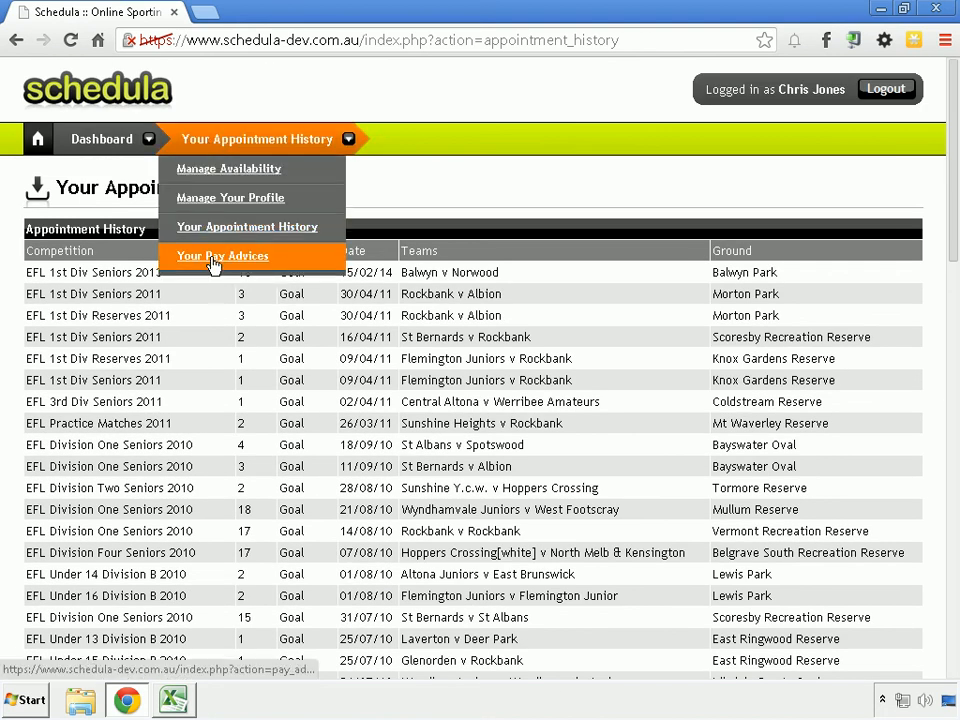
pyautogui.click(213, 258)
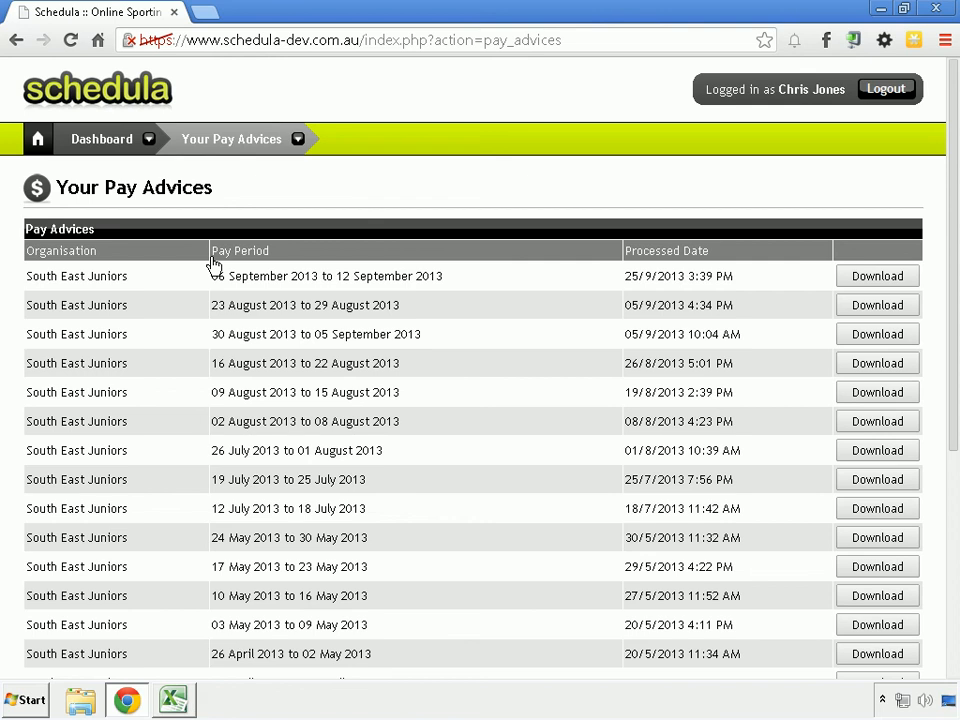
pyautogui.click(35, 145)
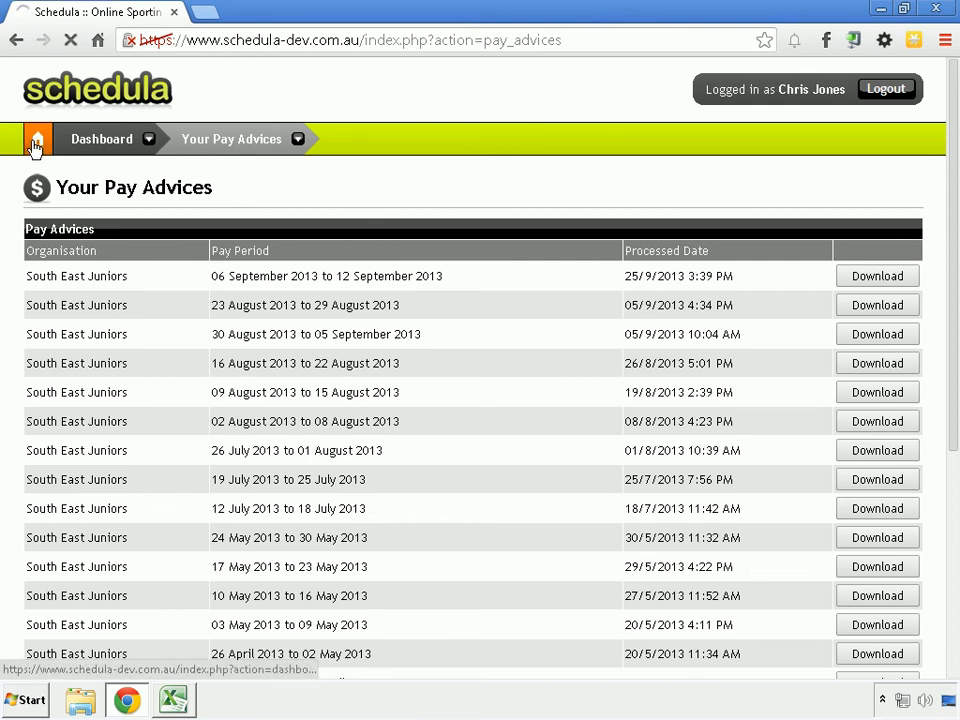